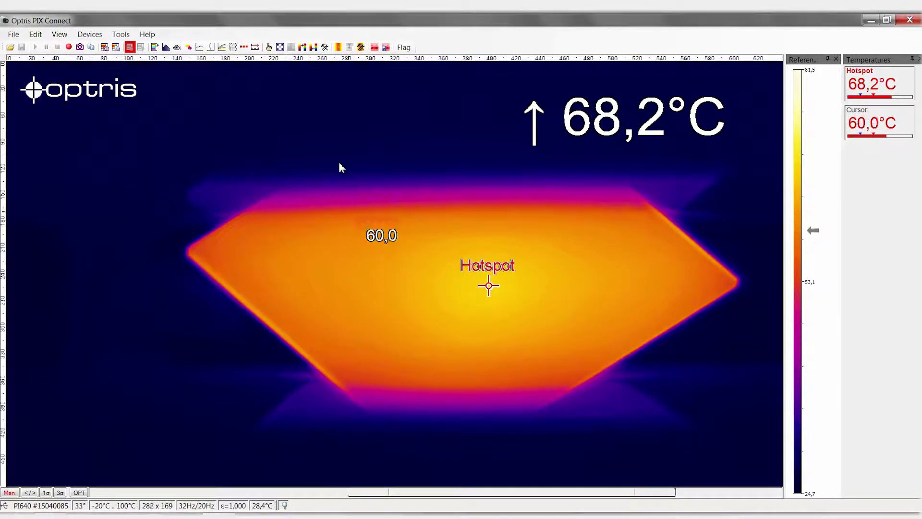
Enable line-scanner mode under Tools > Line scanner mode, then return to that submenu for its settings.
{"action": "left_click", "coordinate": [121, 36]}
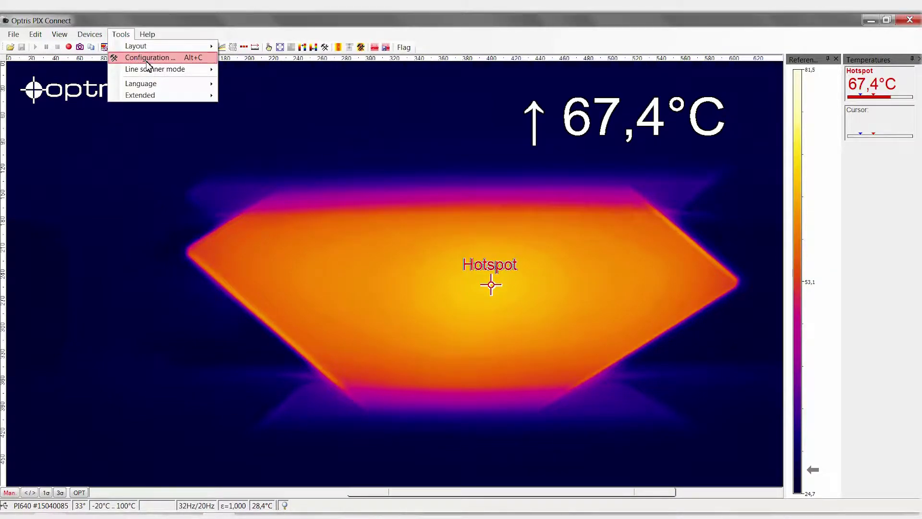
{"action": "mouse_move", "coordinate": [148, 71]}
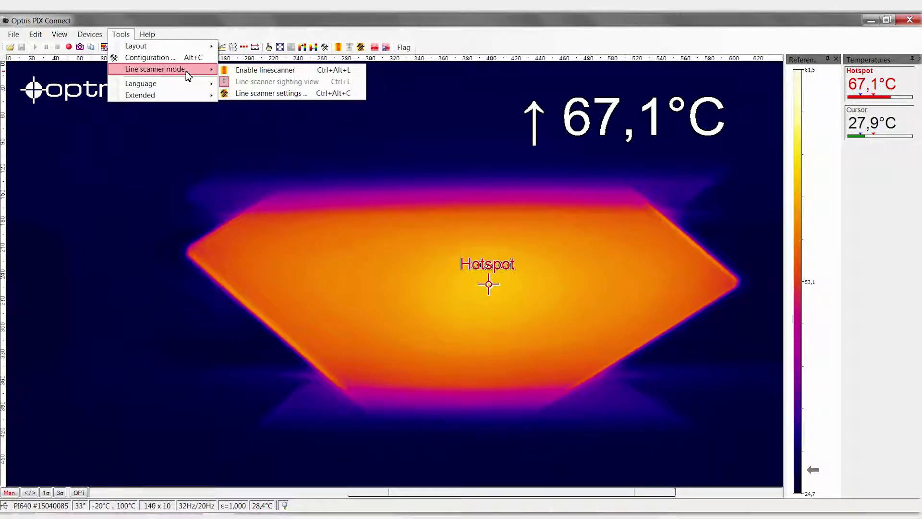
{"action": "left_click", "coordinate": [255, 70]}
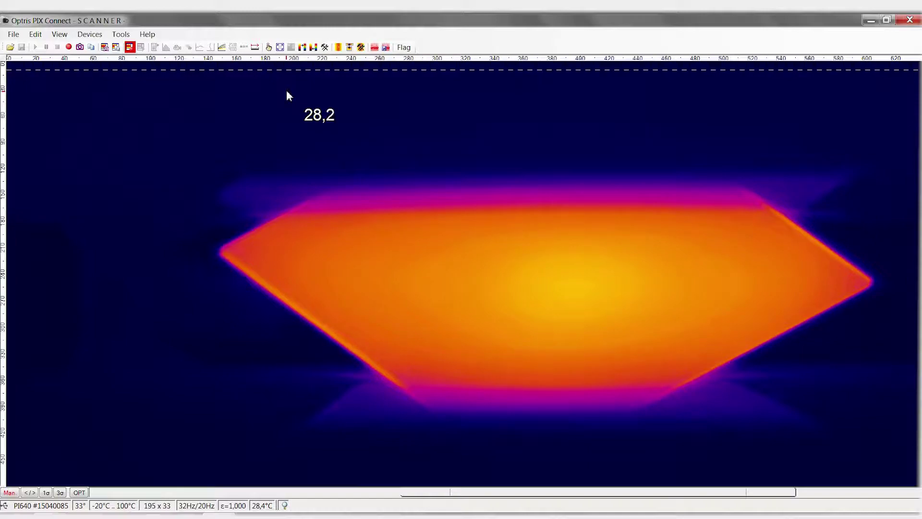
{"action": "left_click", "coordinate": [121, 34]}
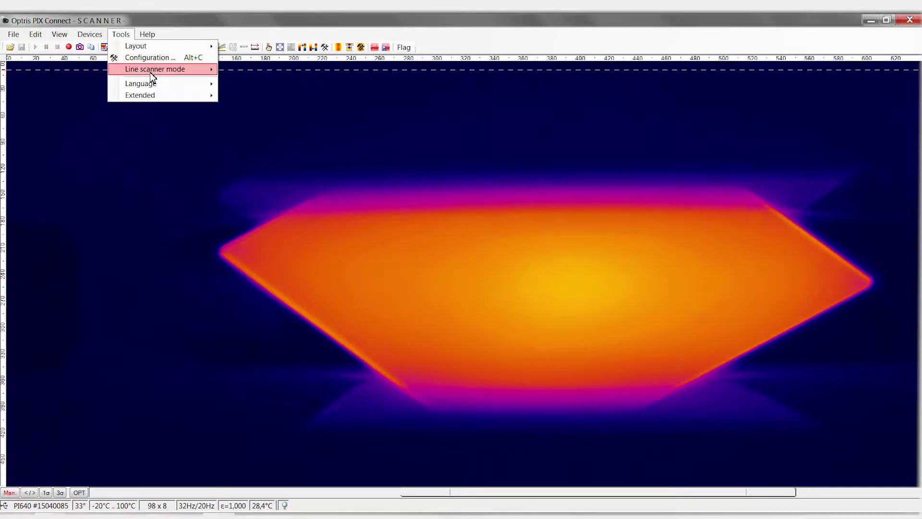
{"action": "mouse_move", "coordinate": [151, 74]}
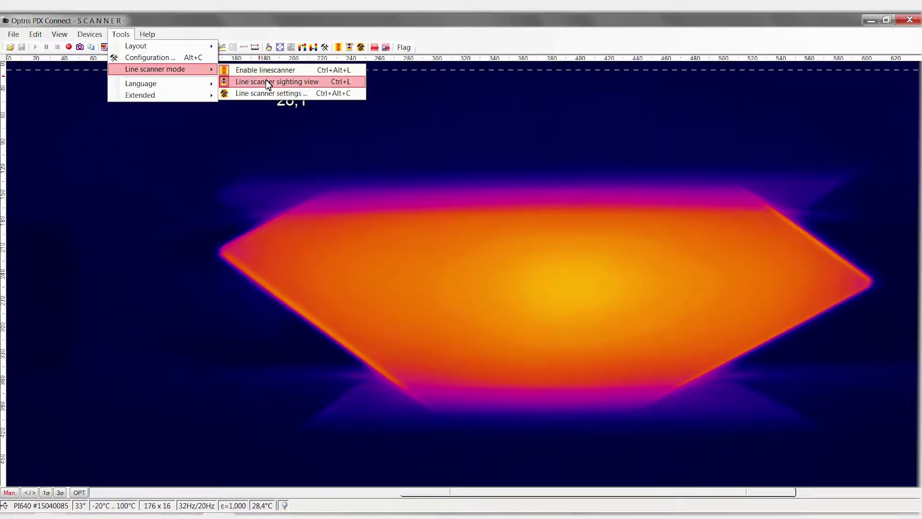
Make the line scanner self-triggered above a 50 °C threshold and apply it.
{"action": "left_click", "coordinate": [268, 94]}
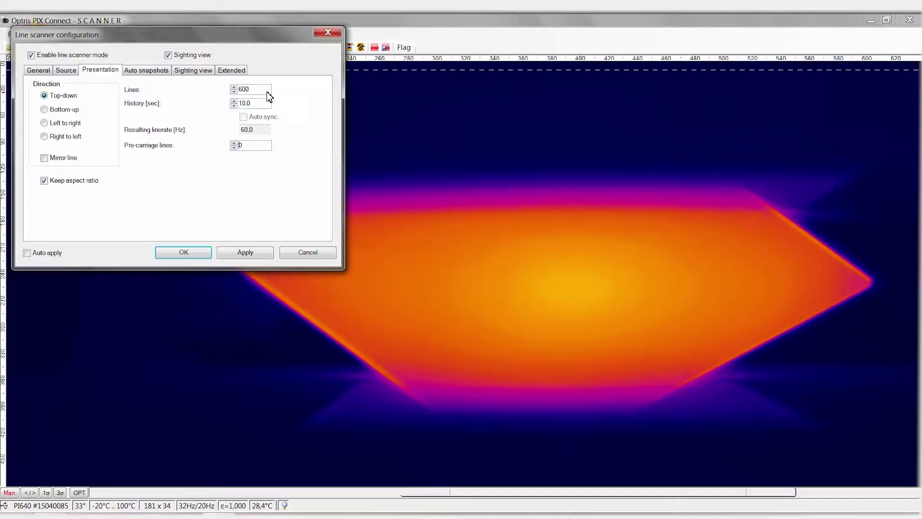
{"action": "left_click", "coordinate": [38, 72]}
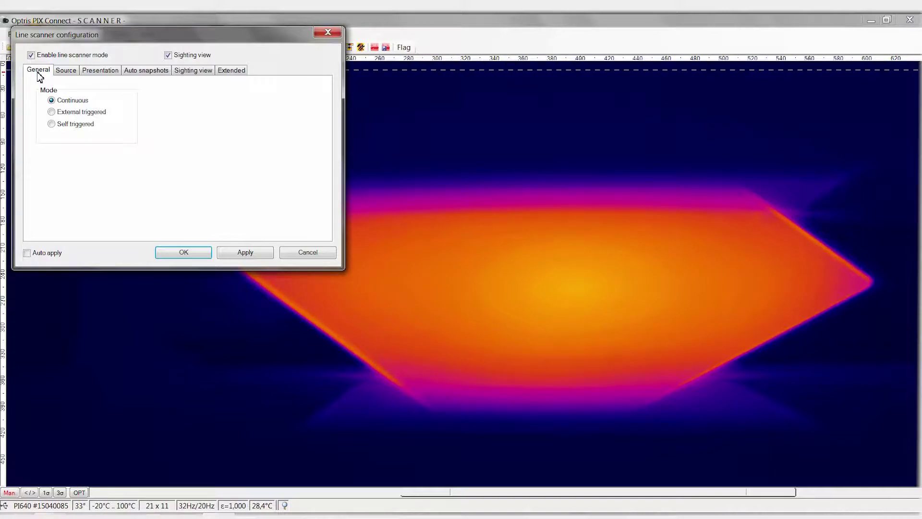
{"action": "left_click", "coordinate": [52, 124]}
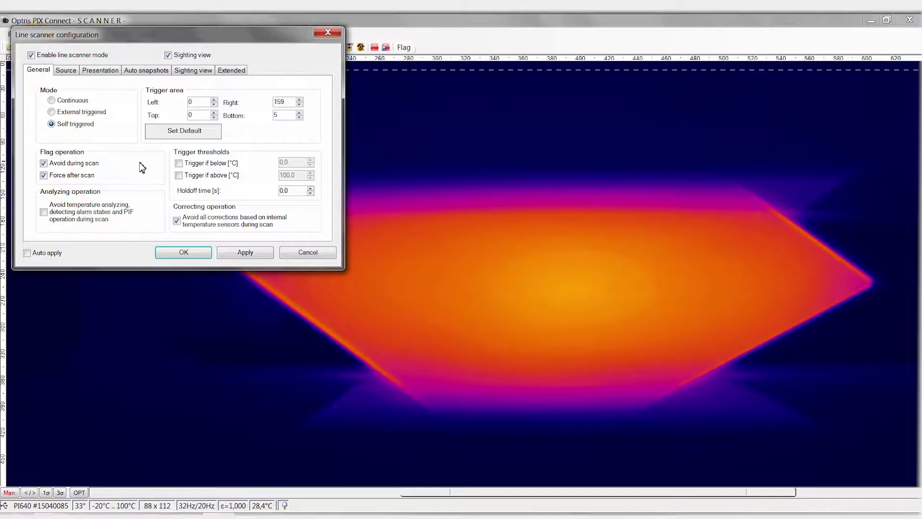
{"action": "left_click", "coordinate": [179, 176]}
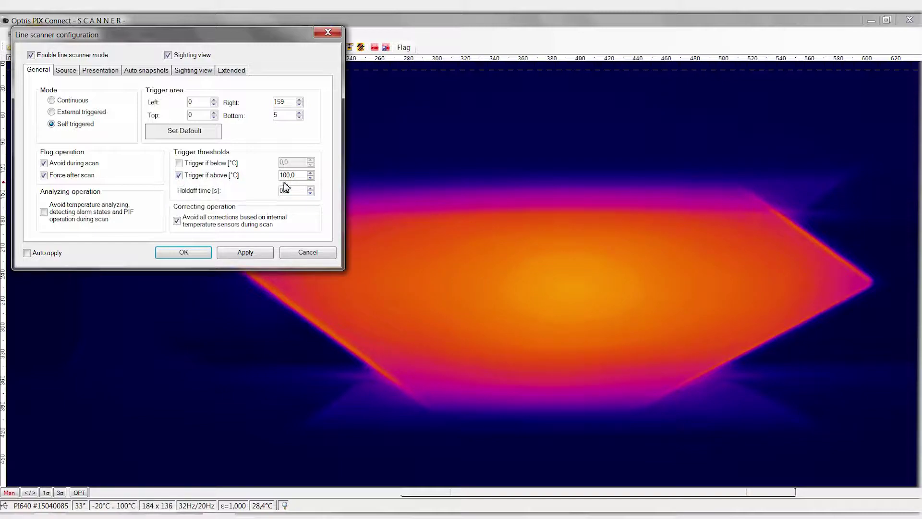
{"action": "left_click_drag", "start_coordinate": [298, 178], "coordinate": [272, 177]}
{"action": "left_click", "coordinate": [251, 255]}
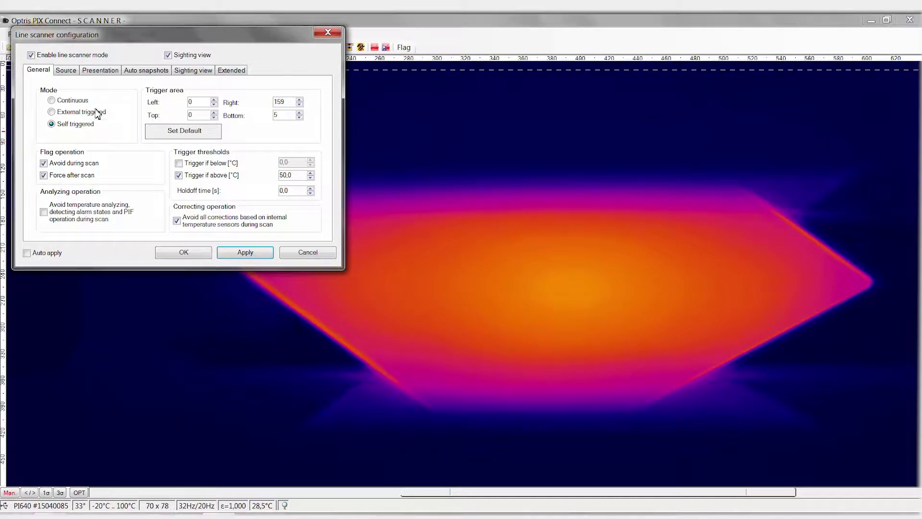
Set the scan source to a user-defined line and apply it.
{"action": "left_click", "coordinate": [68, 70]}
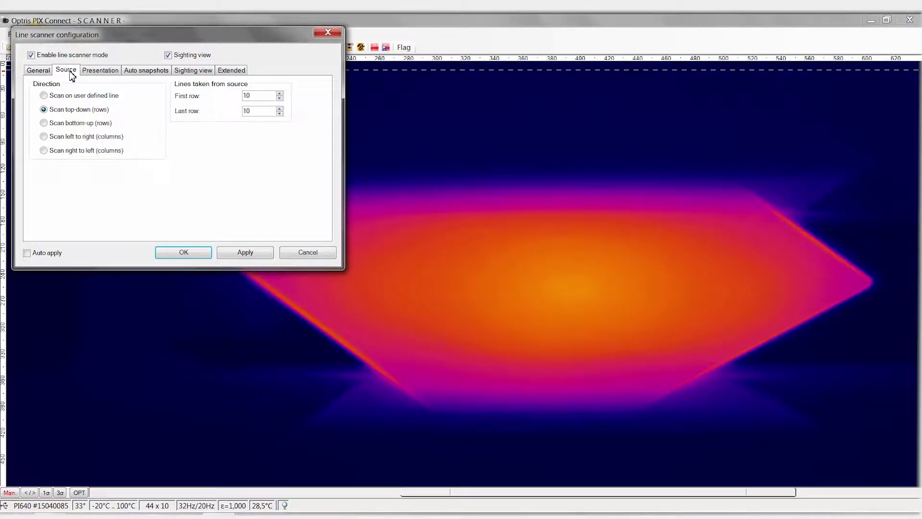
{"action": "left_click", "coordinate": [43, 95]}
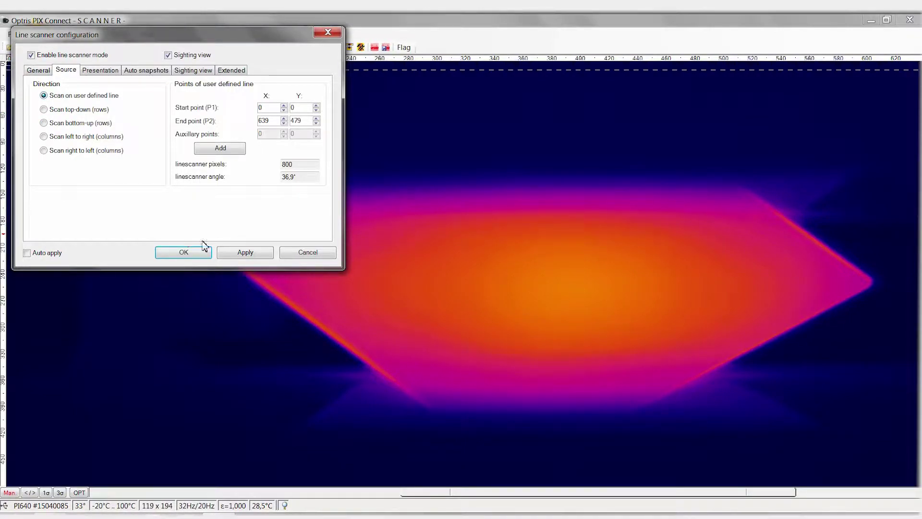
{"action": "left_click", "coordinate": [242, 254]}
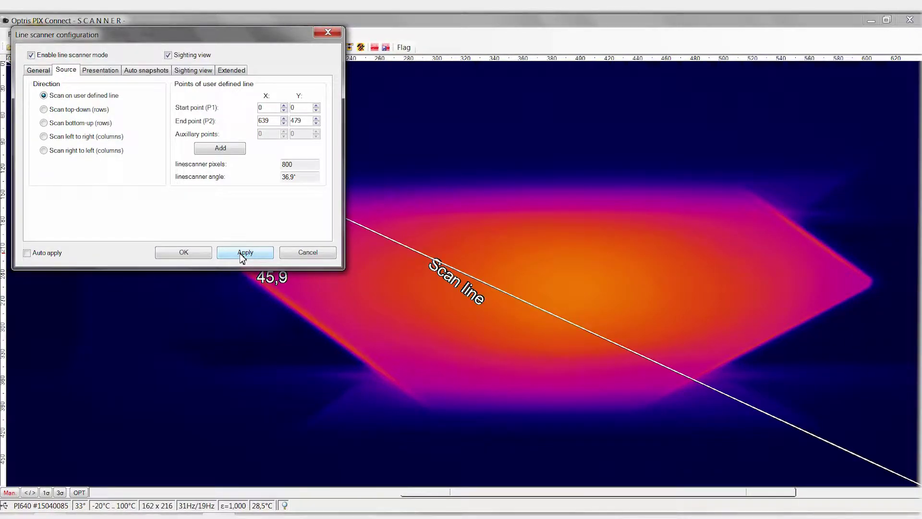
Move and widen the self trigger area over the glass, then level the scan line across its middle.
{"action": "left_click", "coordinate": [194, 252]}
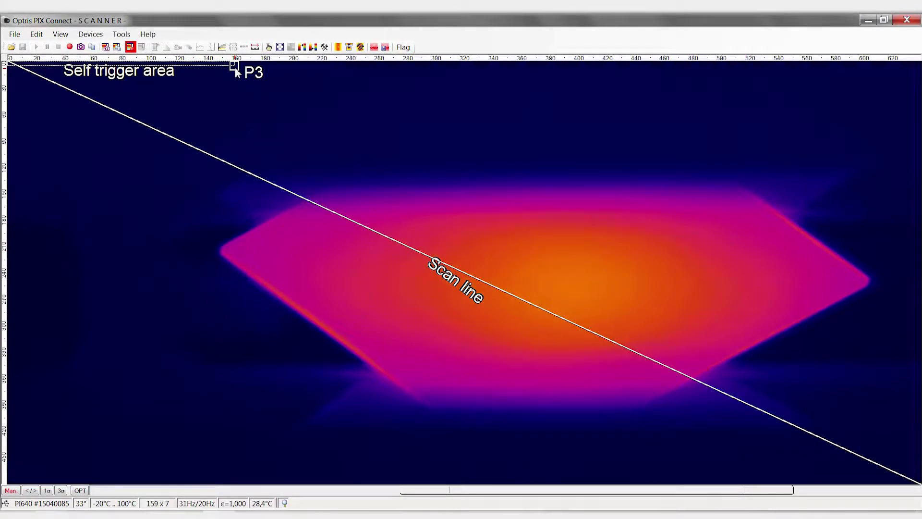
{"action": "left_click_drag", "start_coordinate": [235, 67], "coordinate": [776, 232]}
{"action": "left_click_drag", "start_coordinate": [413, 230], "coordinate": [295, 232]}
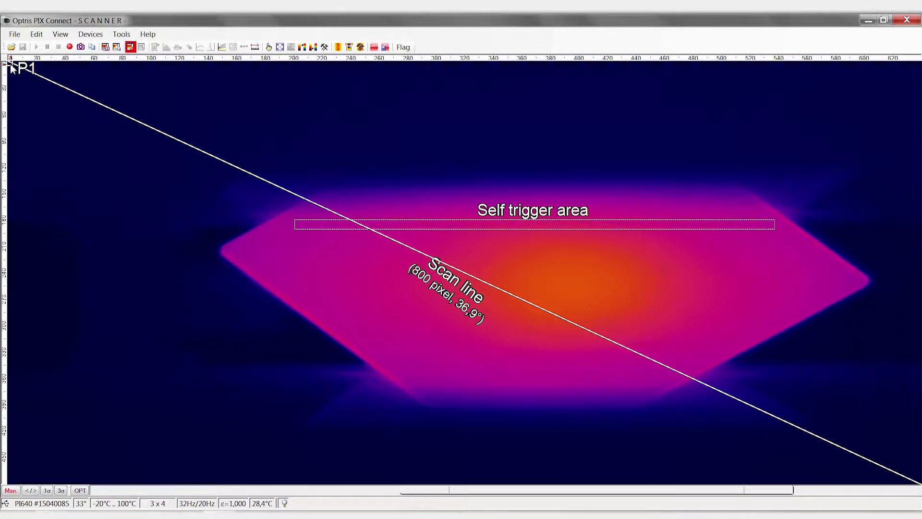
{"action": "left_click_drag", "start_coordinate": [12, 68], "coordinate": [210, 280]}
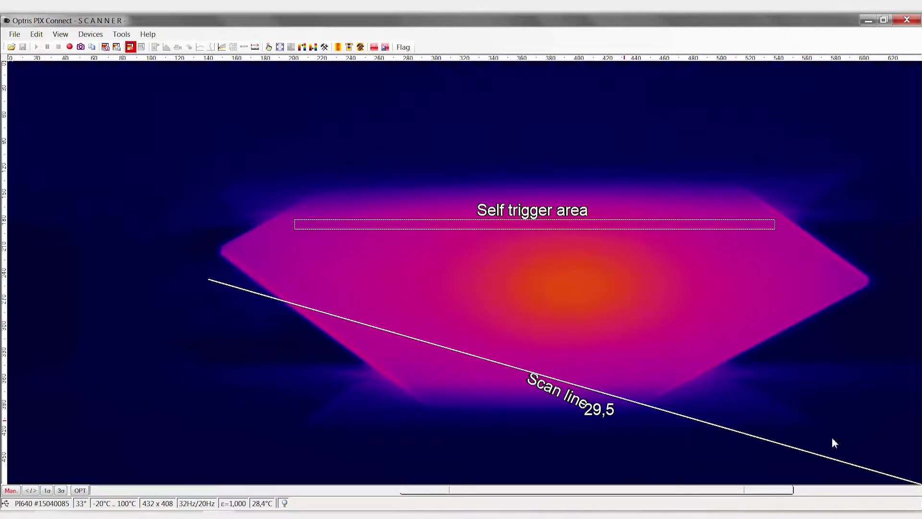
{"action": "left_click_drag", "start_coordinate": [919, 489], "coordinate": [911, 281]}
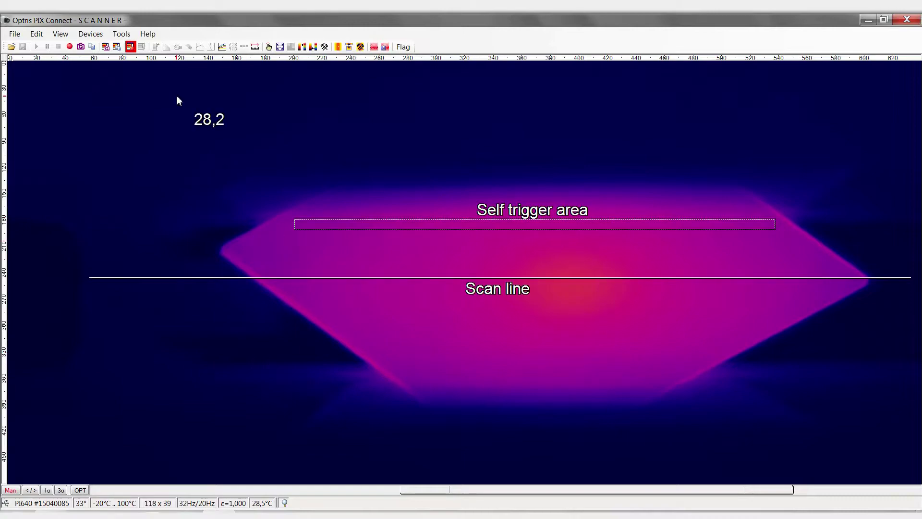
Reopen the line scanner configuration and adjust the Presentation values (600 lines, 32,0 linerate).
{"action": "left_click", "coordinate": [123, 37]}
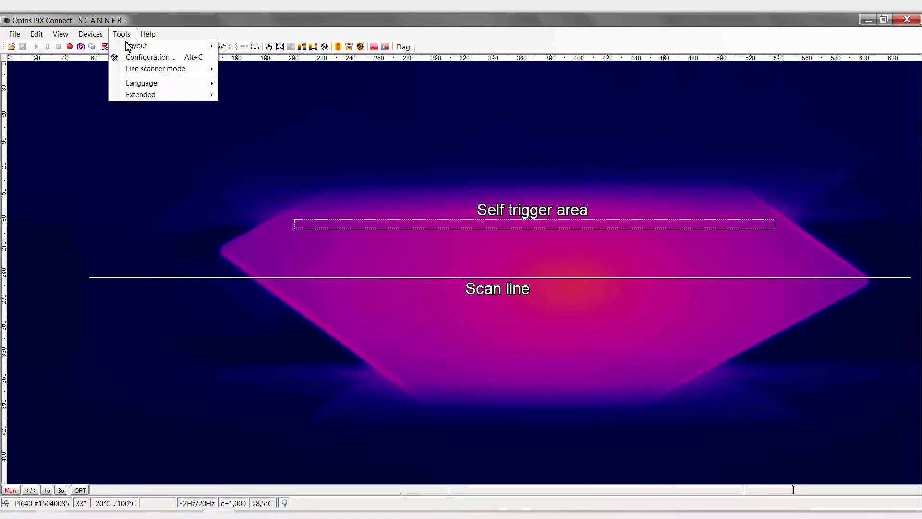
{"action": "mouse_move", "coordinate": [145, 73]}
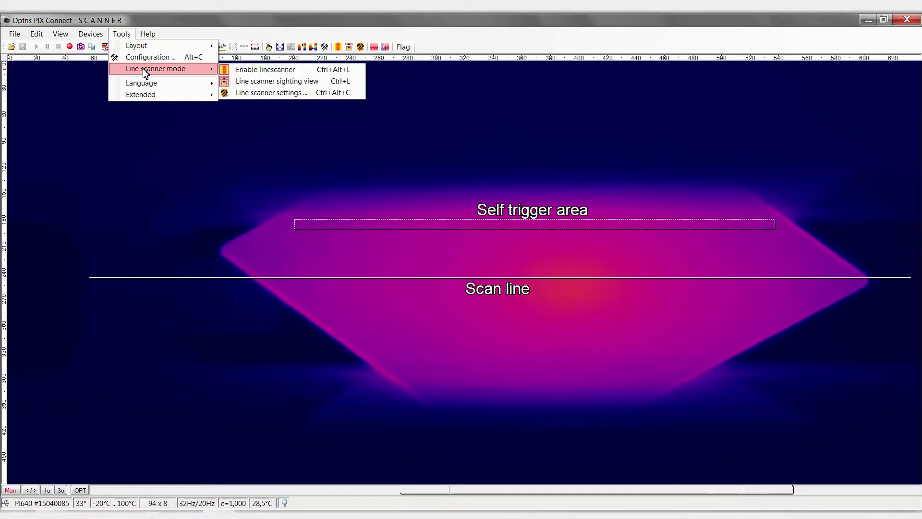
{"action": "left_click", "coordinate": [267, 93]}
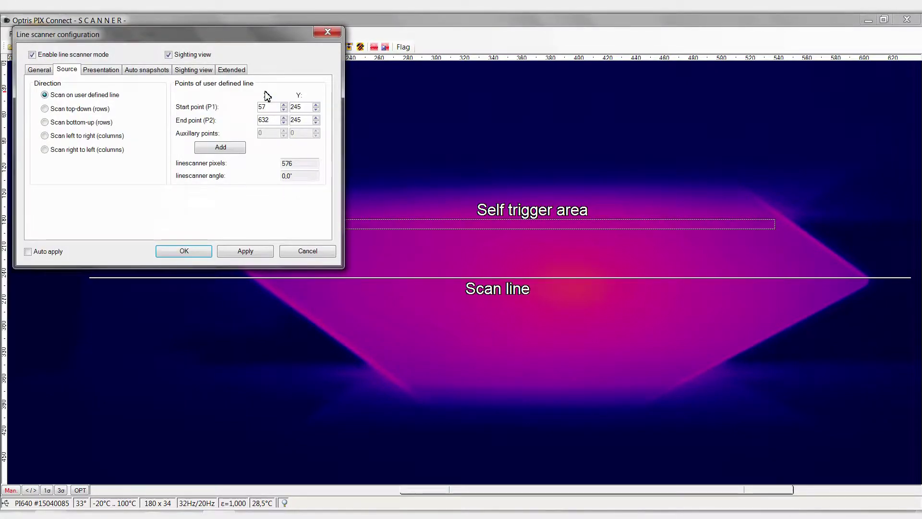
{"action": "left_click", "coordinate": [107, 71]}
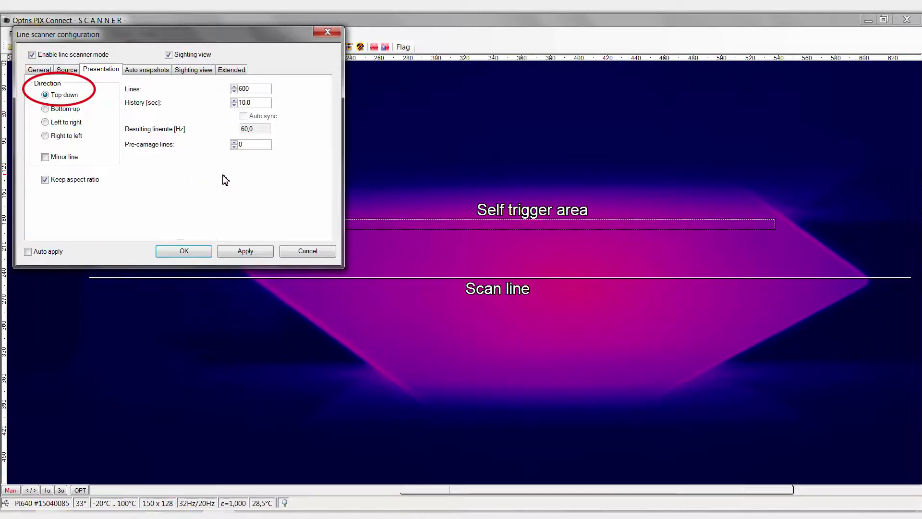
{"action": "left_click_drag", "start_coordinate": [255, 89], "coordinate": [229, 91]}
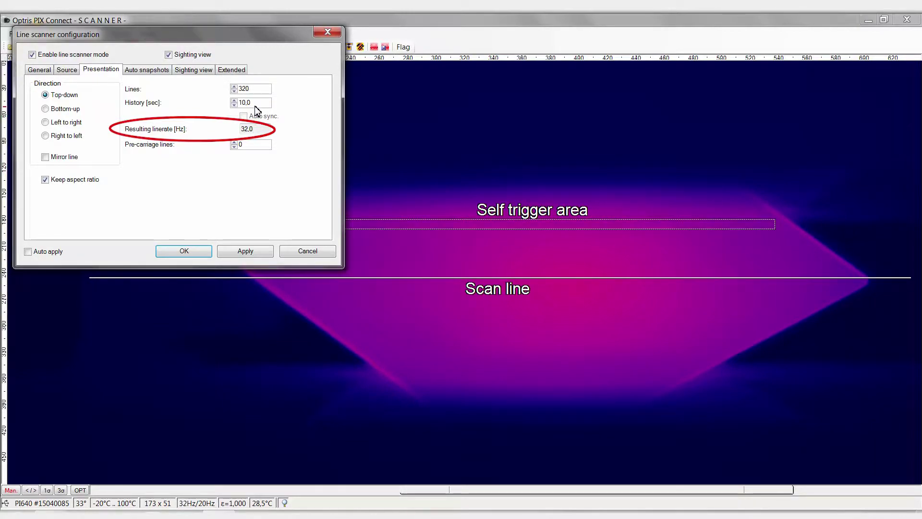
{"action": "left_click_drag", "start_coordinate": [259, 131], "coordinate": [227, 133]}
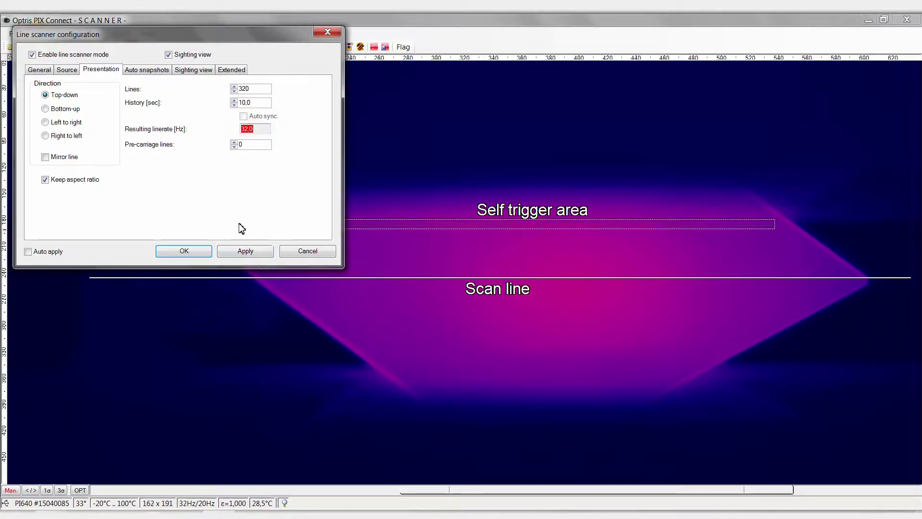
Turn on an automatic snapshot after every 1 linescan and apply it.
{"action": "left_click", "coordinate": [163, 73]}
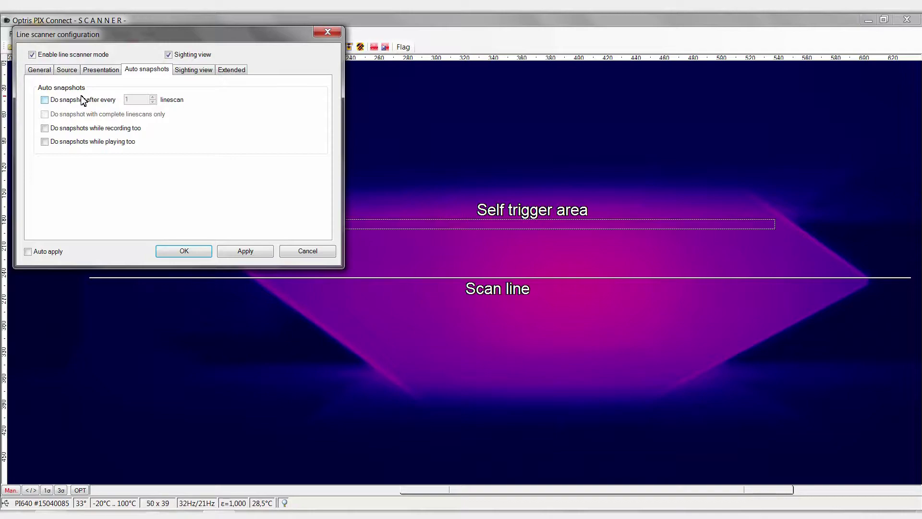
{"action": "left_click", "coordinate": [45, 100]}
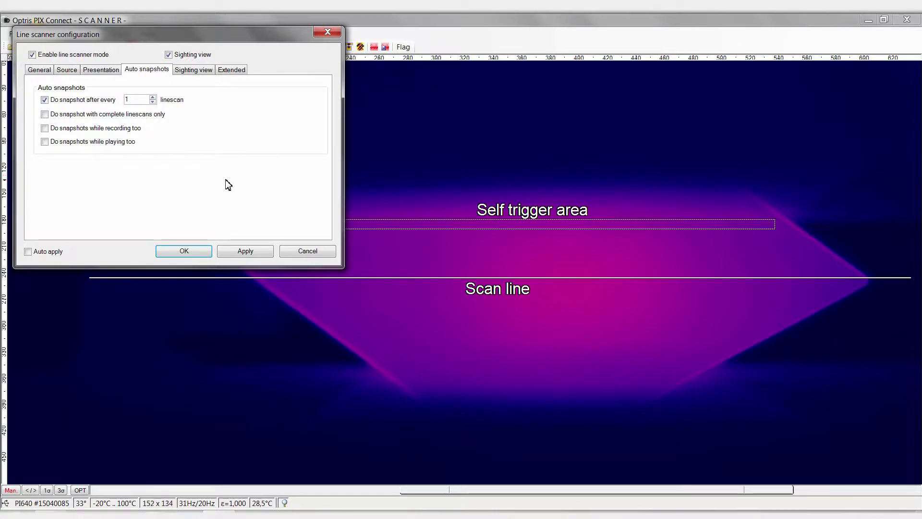
{"action": "left_click", "coordinate": [250, 252]}
Close the scanner settings and switch the line scanner sighting view off.
{"action": "left_click", "coordinate": [185, 251]}
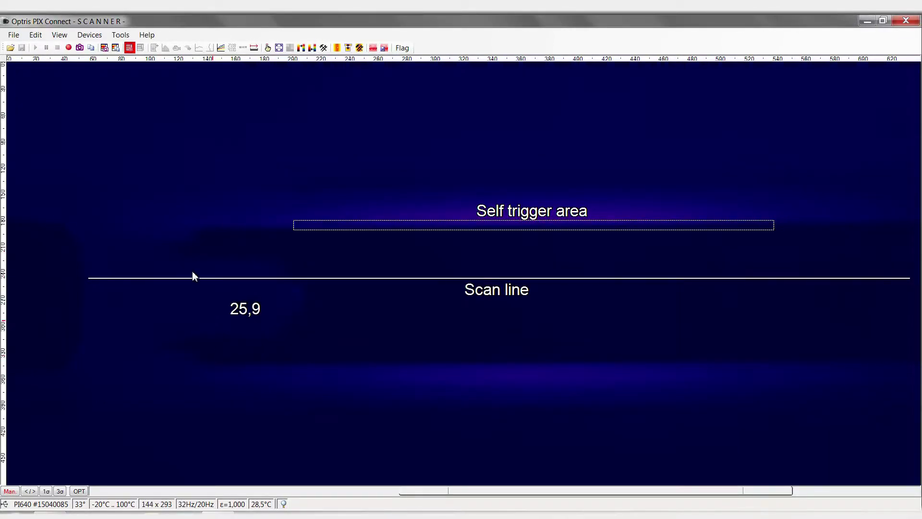
{"action": "left_click", "coordinate": [120, 37]}
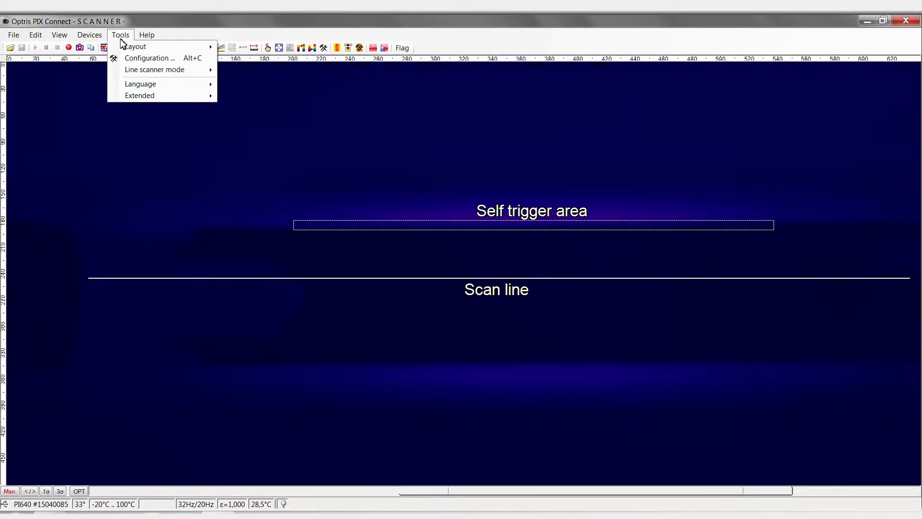
{"action": "mouse_move", "coordinate": [147, 74]}
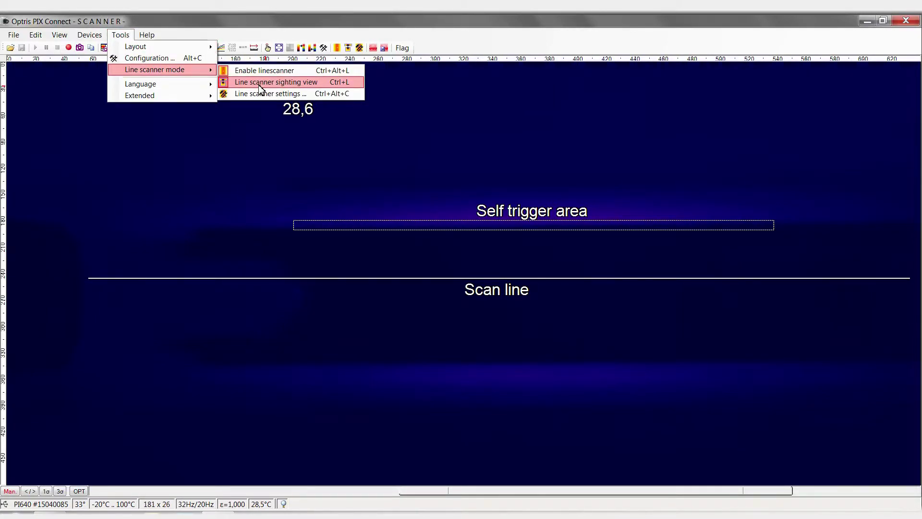
{"action": "left_click", "coordinate": [275, 84]}
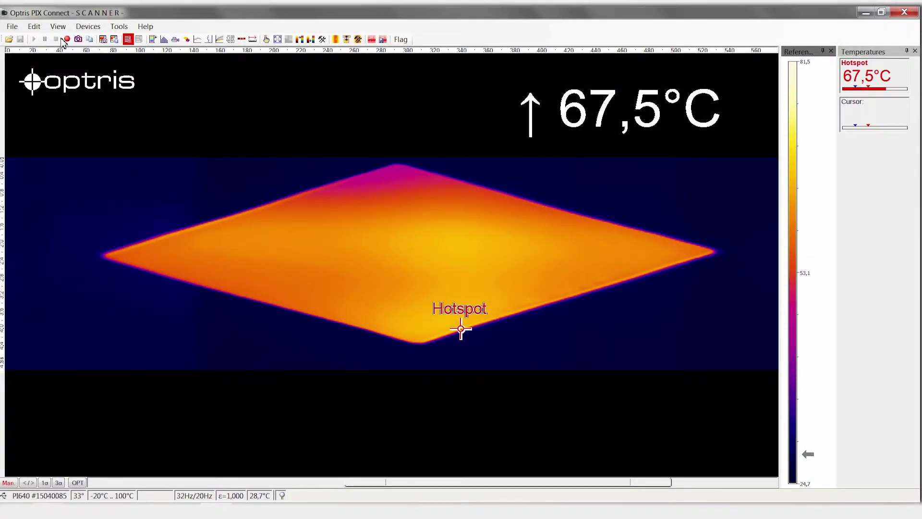
Show the Snapshot history window from View > Windows and dock it on the right.
{"action": "left_click", "coordinate": [58, 29]}
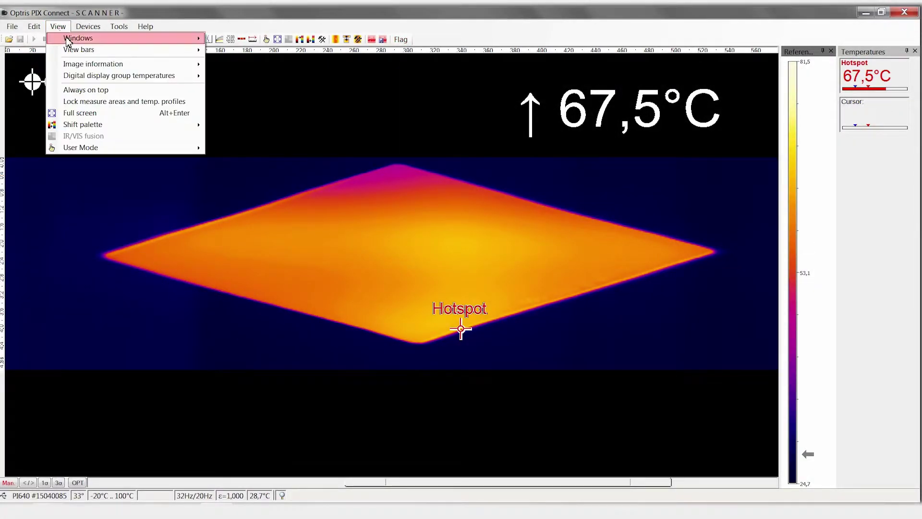
{"action": "mouse_move", "coordinate": [85, 42]}
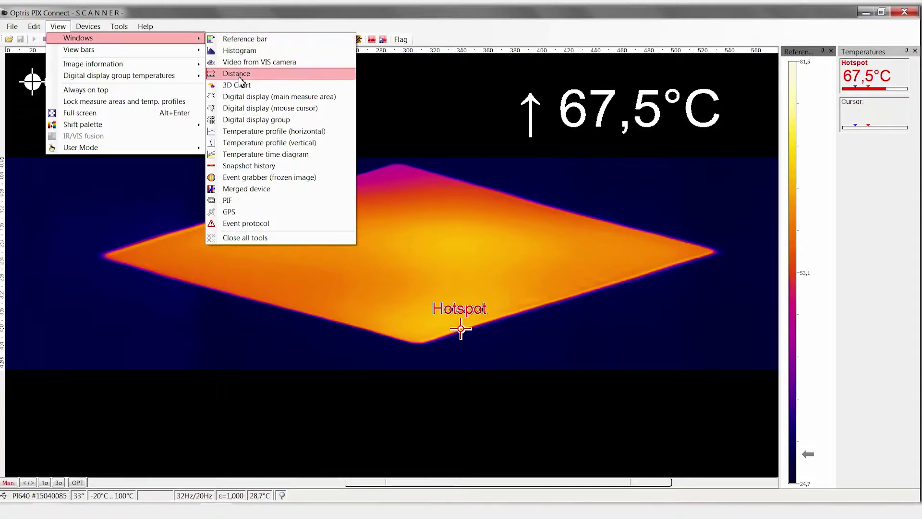
{"action": "left_click", "coordinate": [250, 166]}
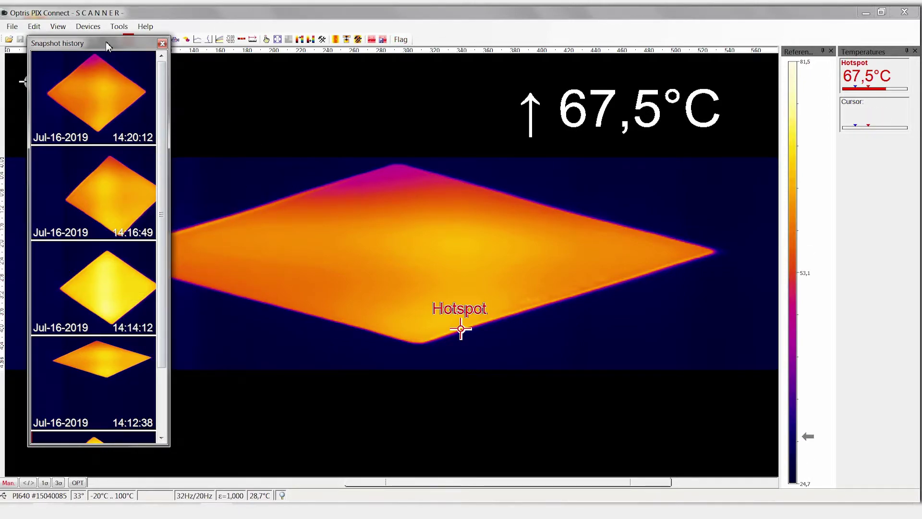
{"action": "left_click_drag", "start_coordinate": [106, 42], "coordinate": [892, 275]}
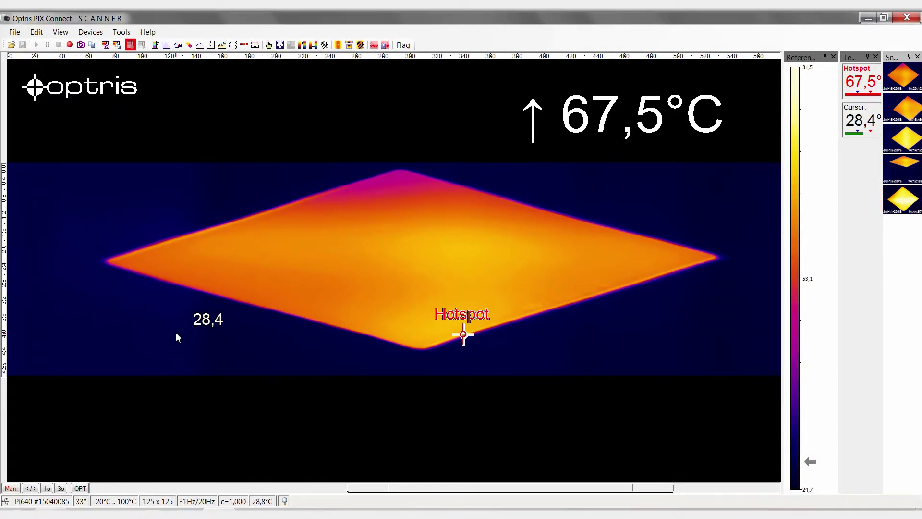
Add a Polygon-shaped measure area named 'sheet glass' in Configuration and apply it.
{"action": "left_click", "coordinate": [123, 33]}
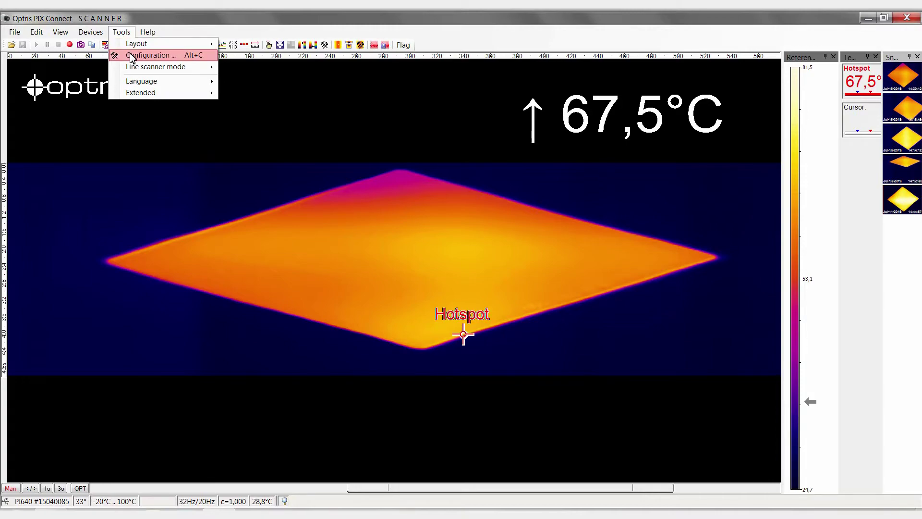
{"action": "left_click", "coordinate": [130, 55]}
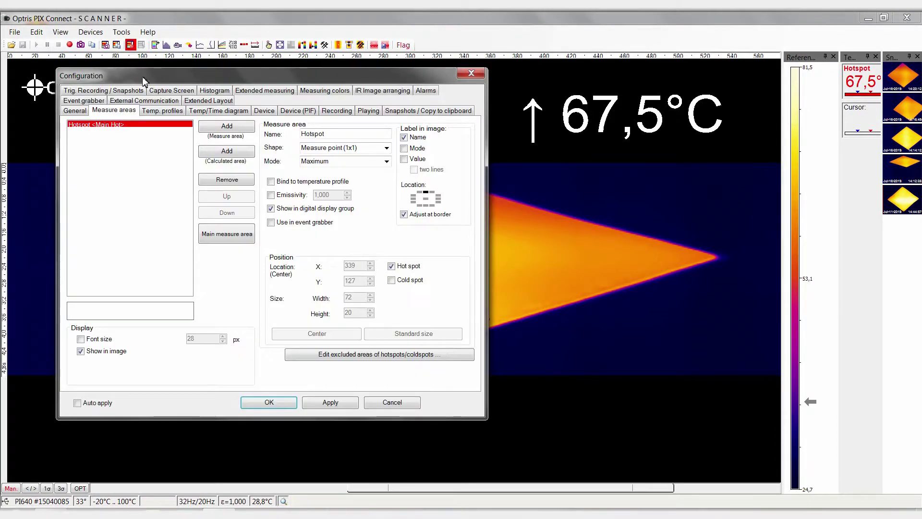
{"action": "left_click", "coordinate": [225, 132]}
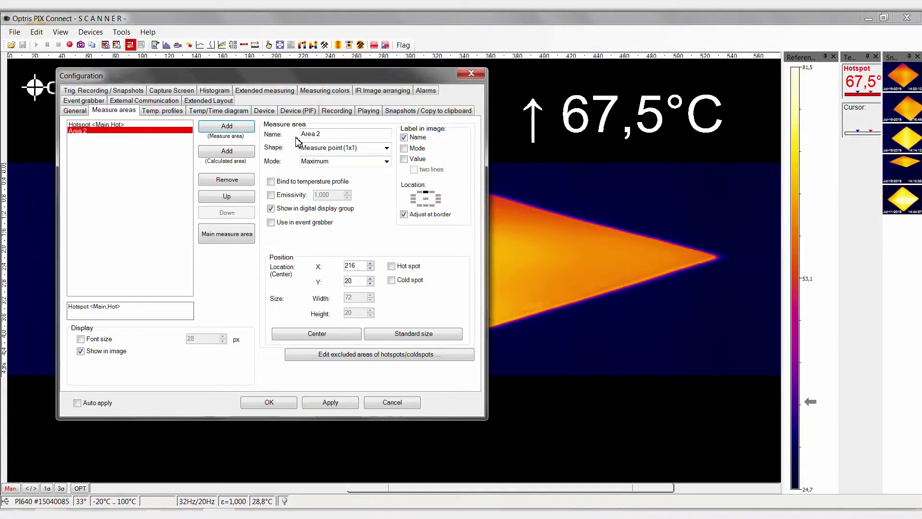
{"action": "left_click_drag", "start_coordinate": [330, 135], "coordinate": [293, 134]}
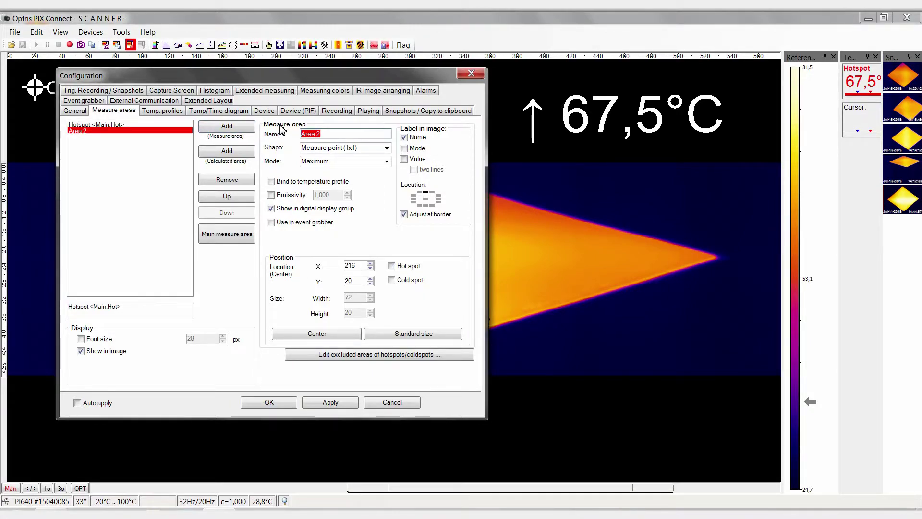
{"action": "type", "text": "shee"}
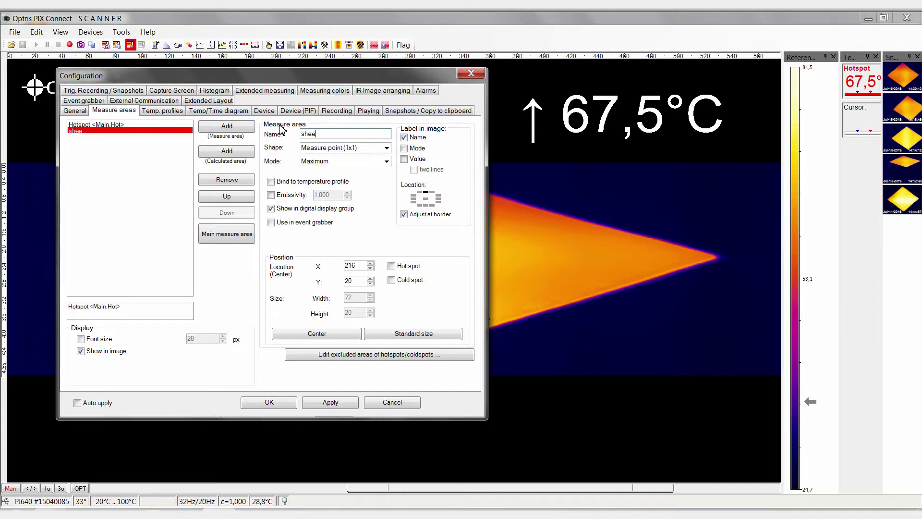
{"action": "type", "text": "t glass"}
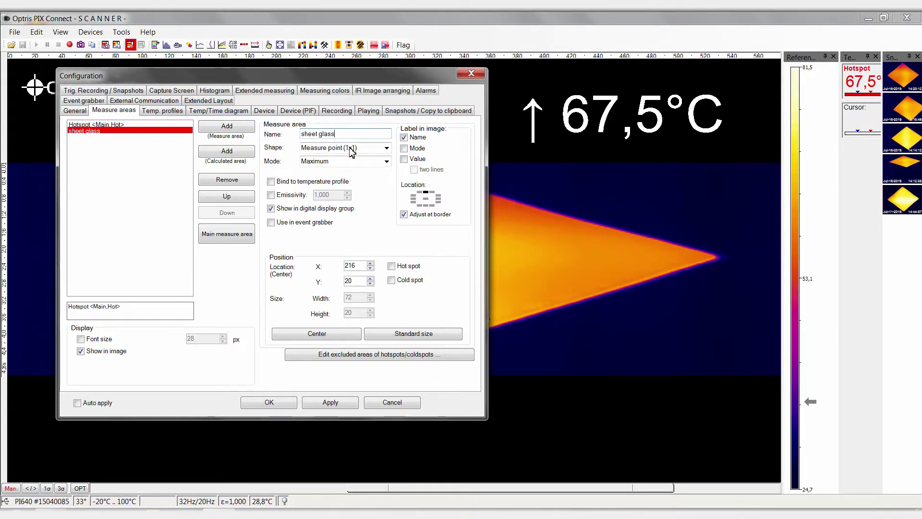
{"action": "left_click", "coordinate": [387, 149]}
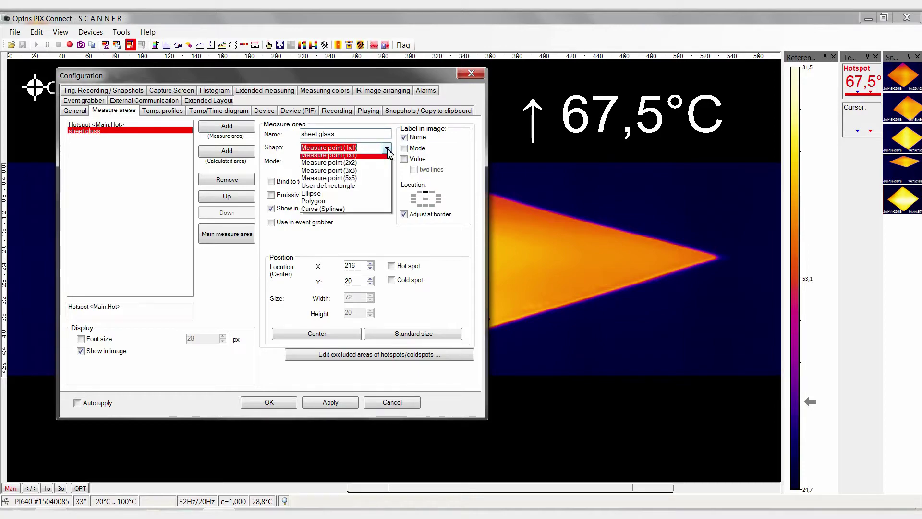
{"action": "left_click", "coordinate": [323, 208]}
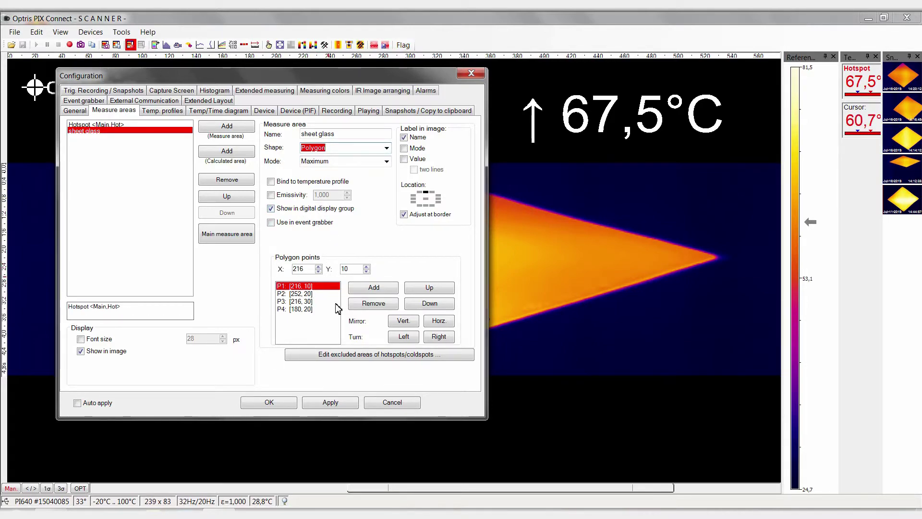
{"action": "left_click", "coordinate": [323, 405]}
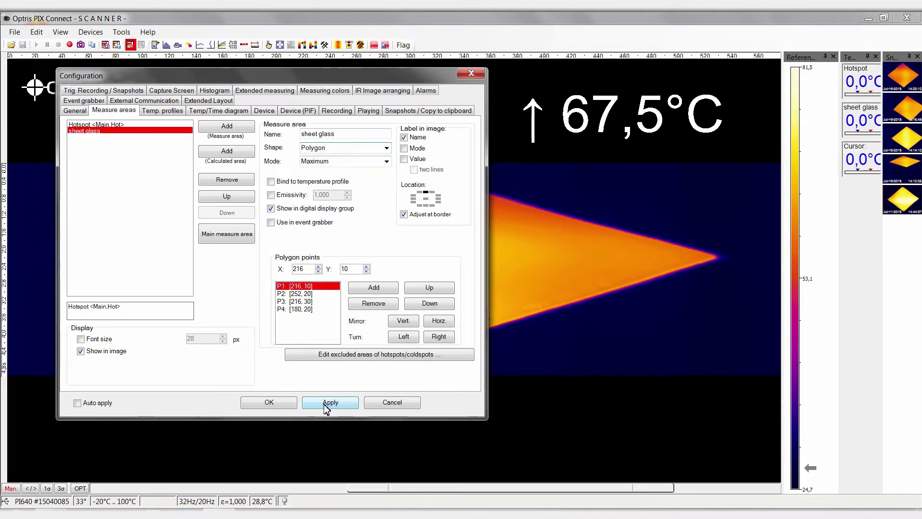
{"action": "left_click", "coordinate": [265, 405]}
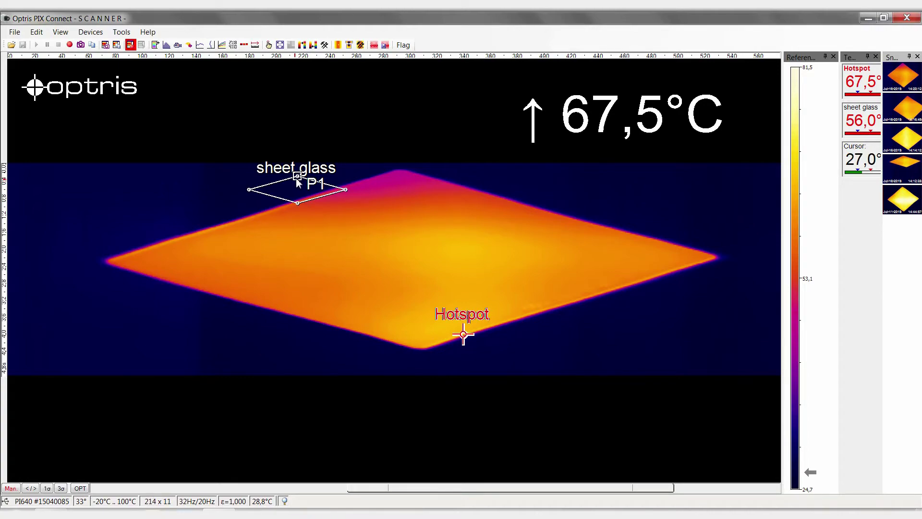
Drag polygon corners P1, P2 and P3 onto the plate's top, right and bottom corners.
{"action": "left_click_drag", "start_coordinate": [296, 180], "coordinate": [106, 264]}
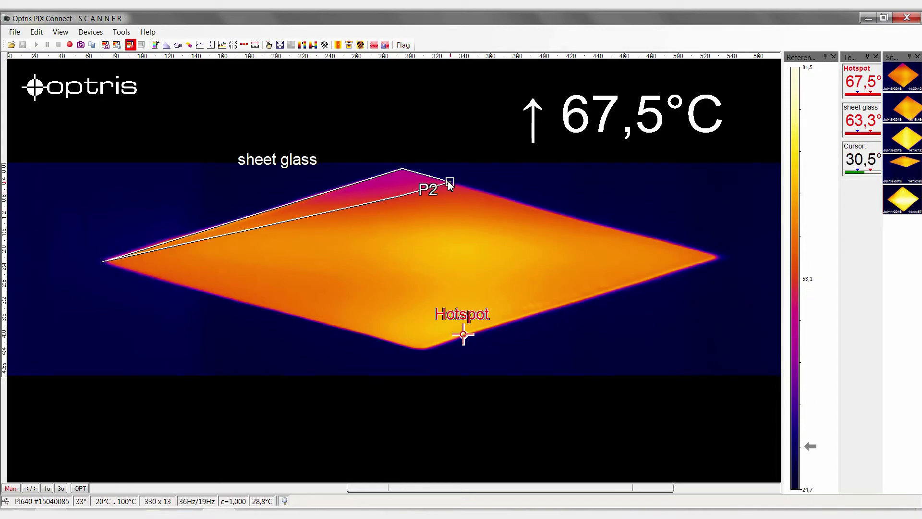
{"action": "left_click_drag", "start_coordinate": [448, 180], "coordinate": [724, 258]}
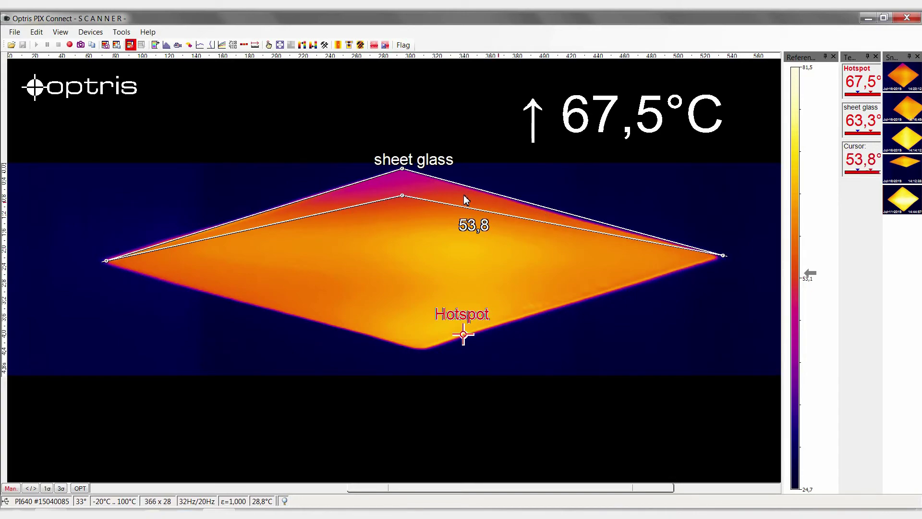
{"action": "left_click_drag", "start_coordinate": [402, 197], "coordinate": [422, 350]}
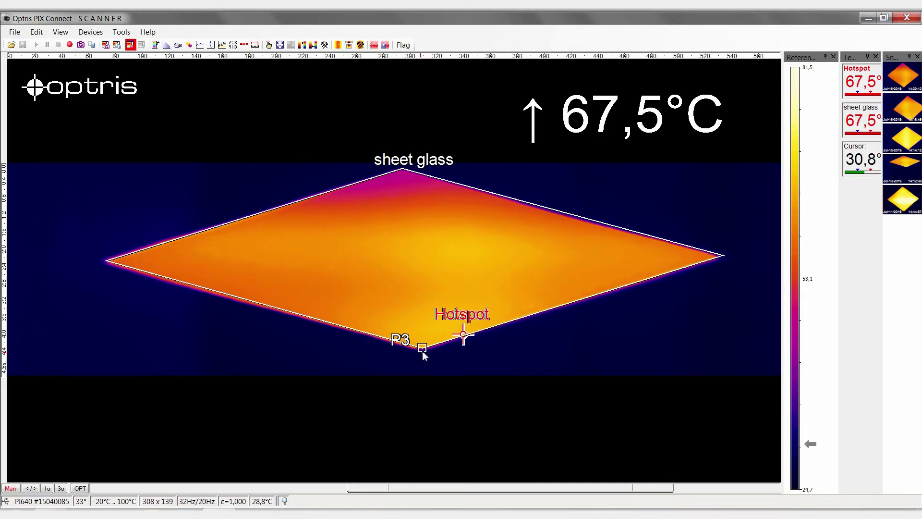